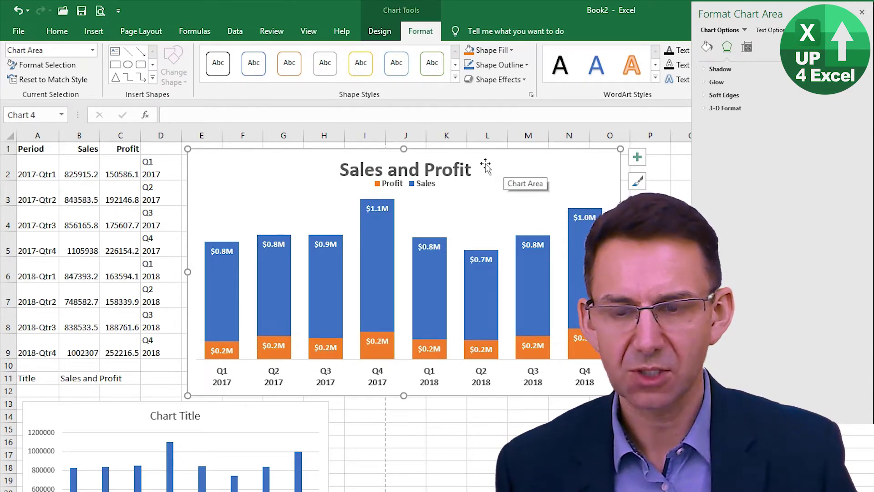
Select the Profit series from the Chart Elements list and show its Shape Fill colours.
click(91, 51)
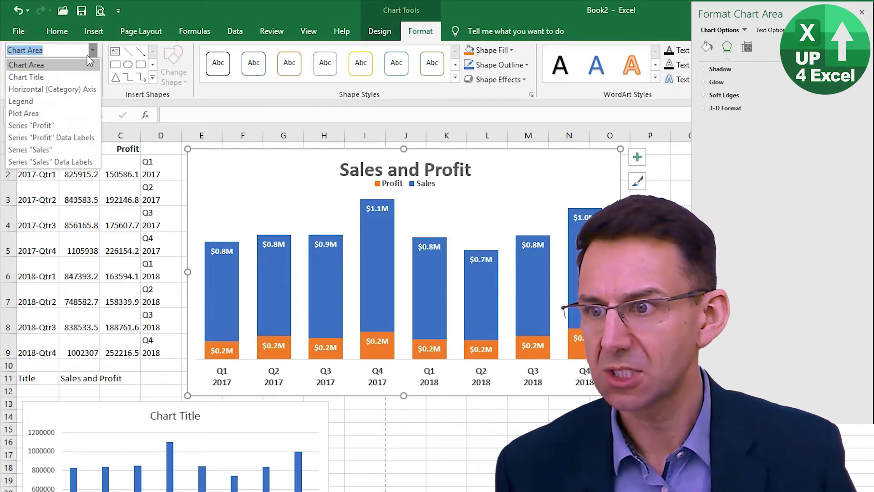
click(71, 128)
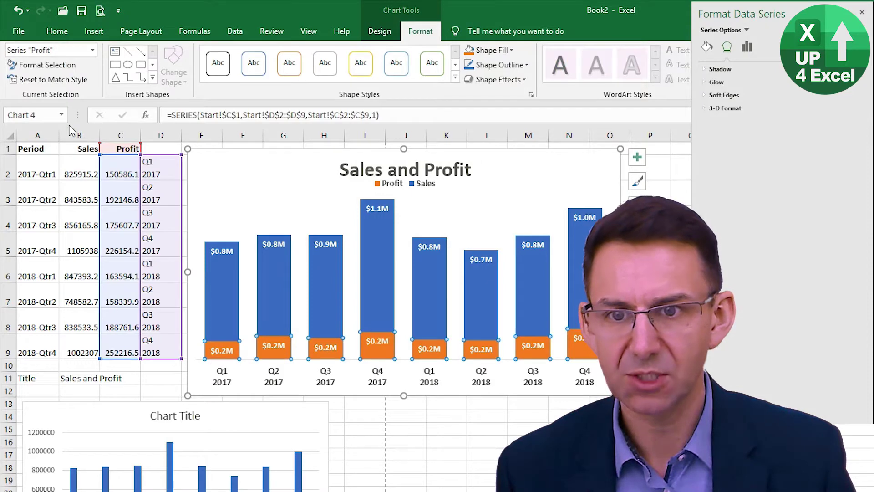
click(513, 51)
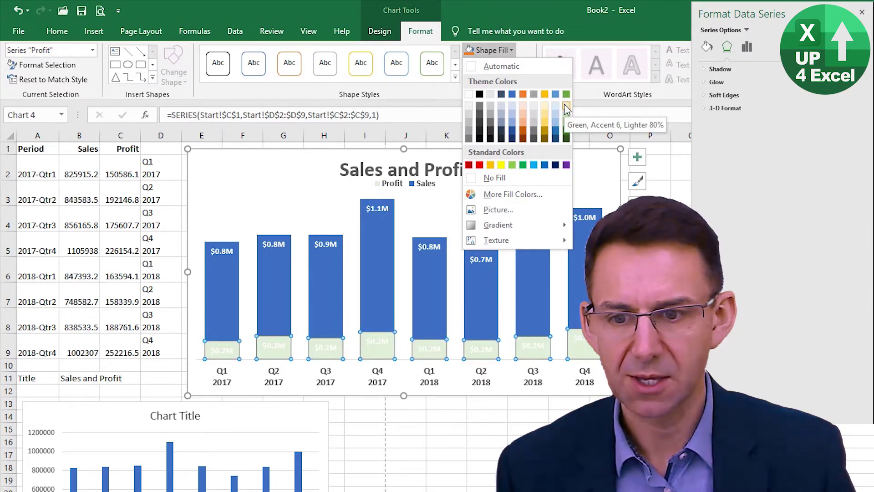
Fill the Profit bars with Blue, Accent 1, Lighter 60%.
click(523, 64)
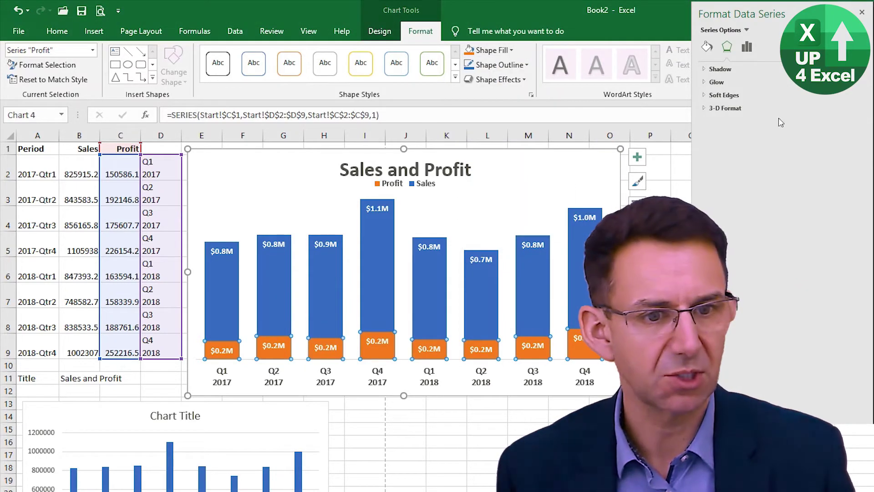
click(707, 47)
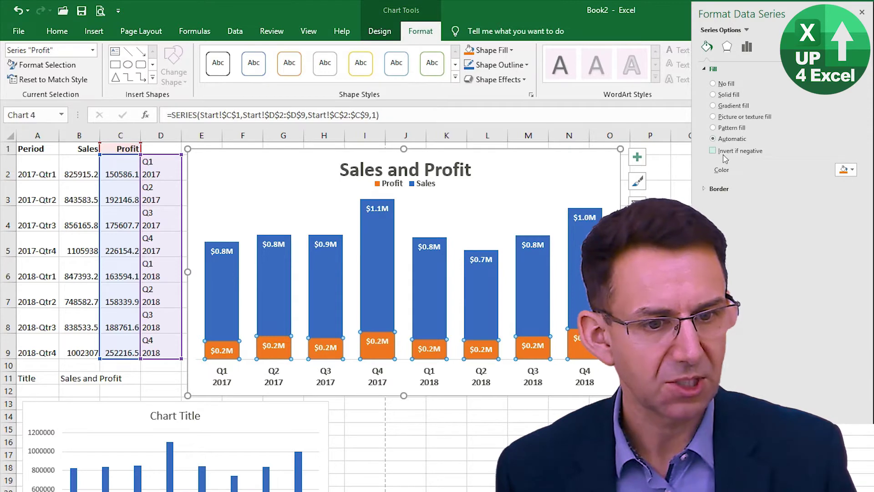
click(853, 171)
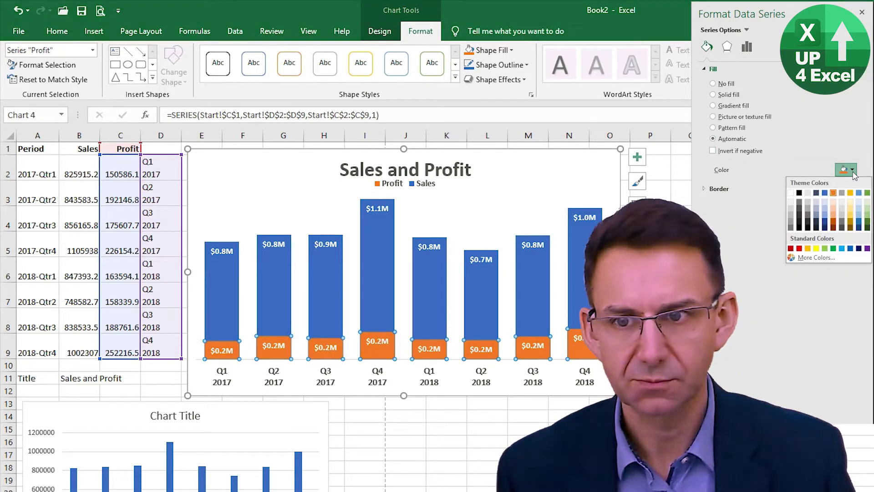
click(852, 170)
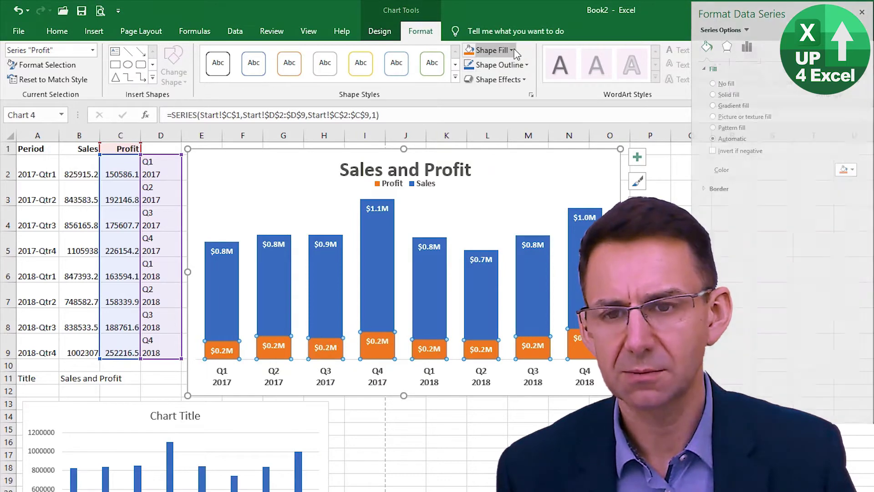
click(512, 50)
click(512, 51)
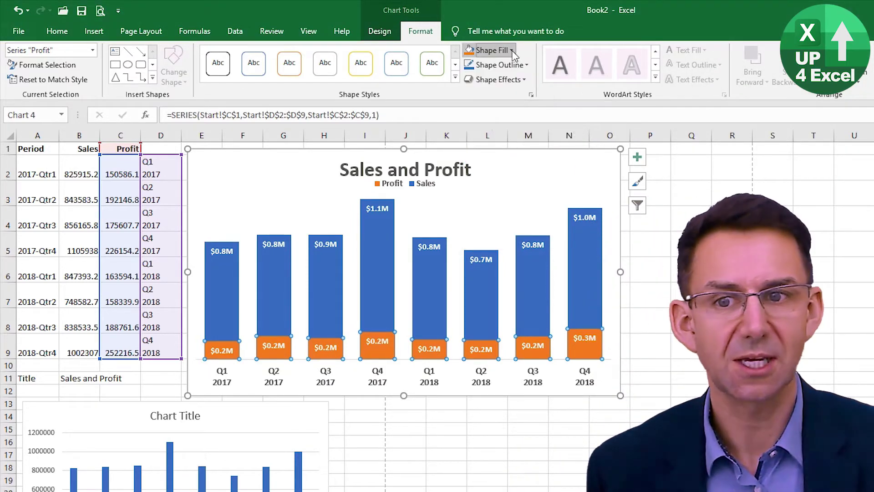
click(512, 51)
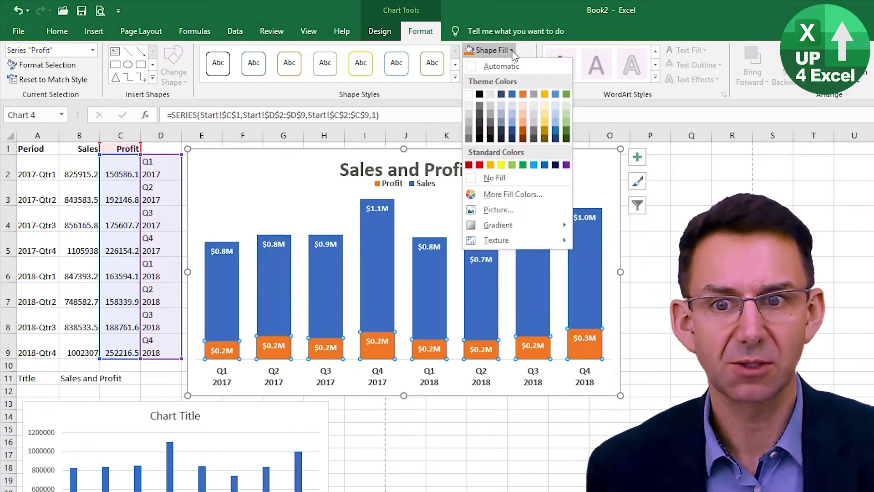
click(513, 113)
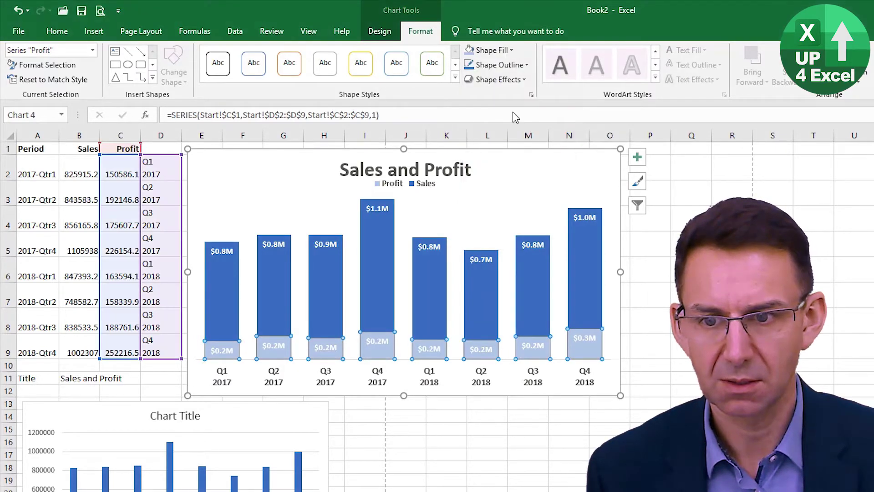
click(391, 287)
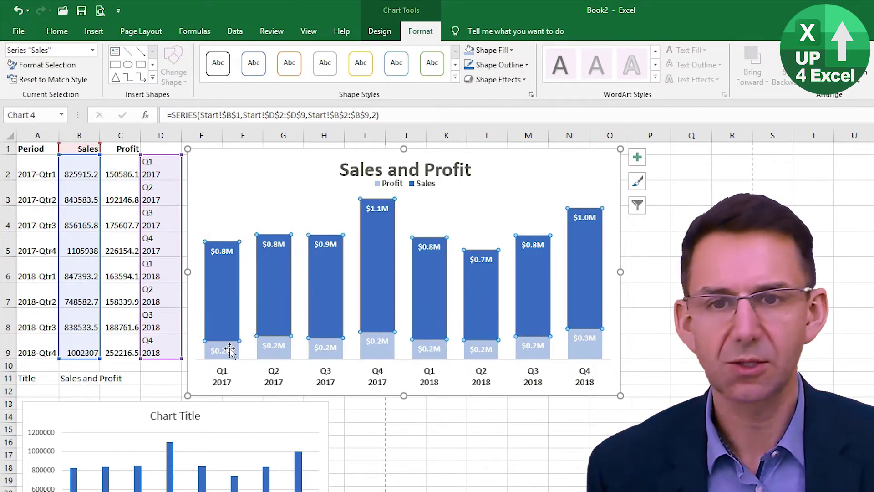
Set the Profit data labels' font colour to Automatic so the text appears dark.
click(429, 349)
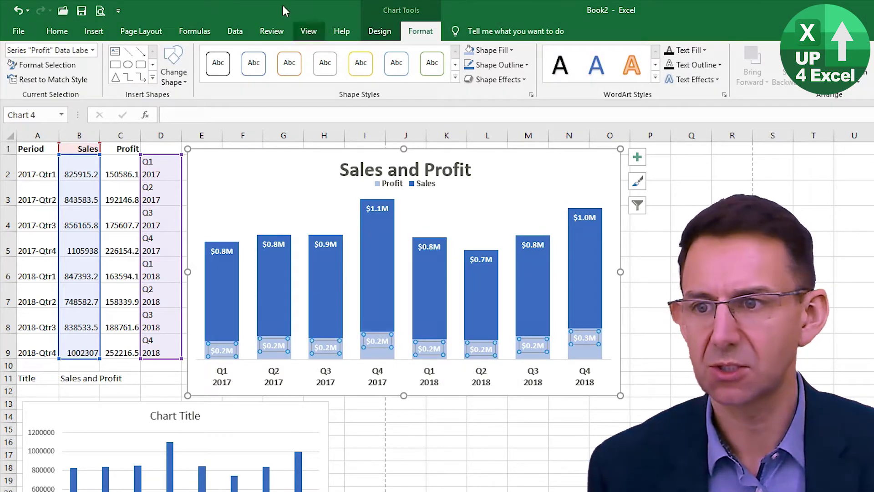
click(383, 39)
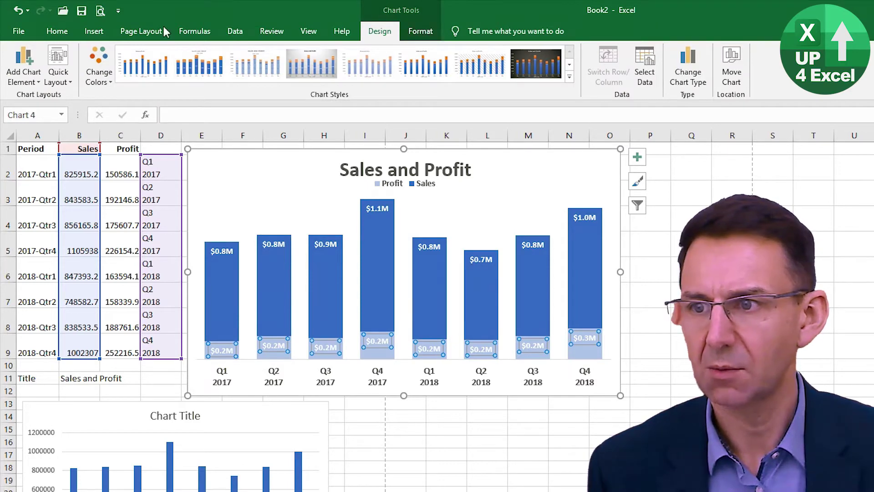
click(56, 32)
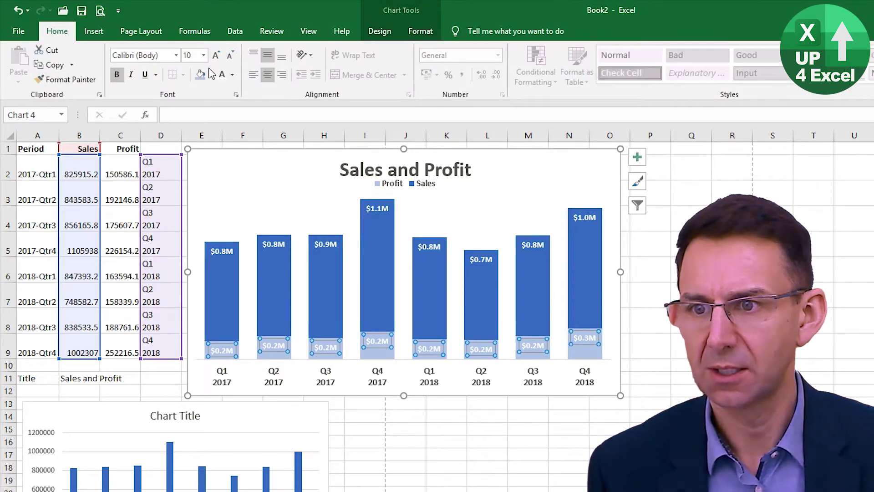
click(233, 75)
click(230, 93)
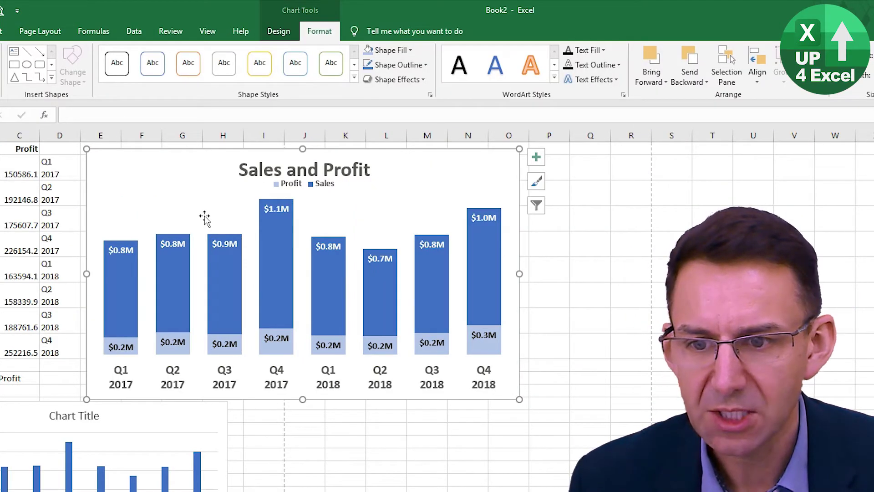
Fill only the Q4 2017 Sales bar green.
click(277, 248)
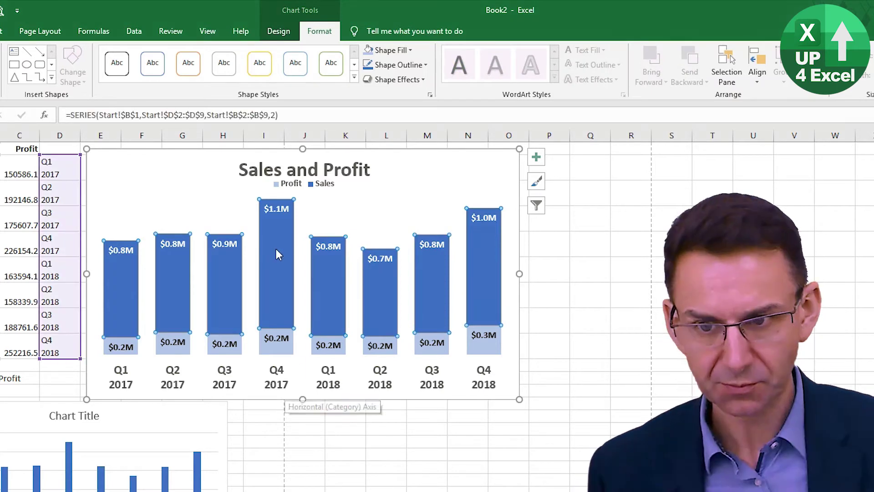
mouse_move(268, 286)
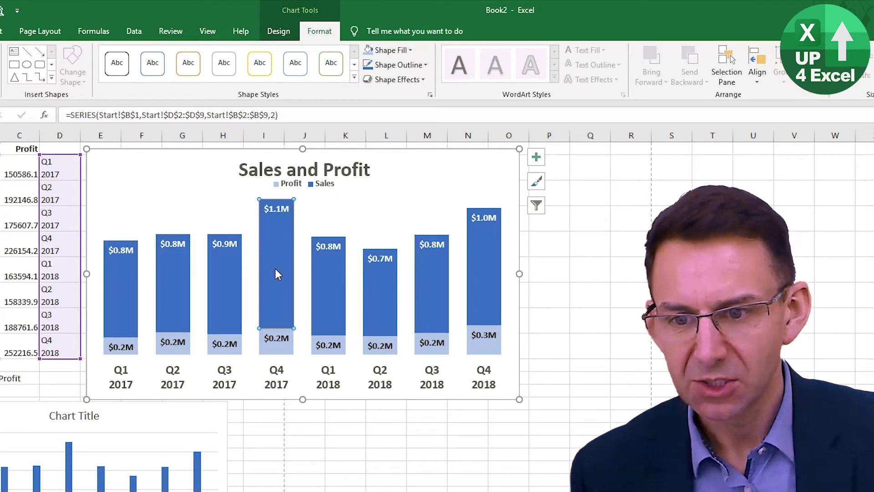
click(327, 296)
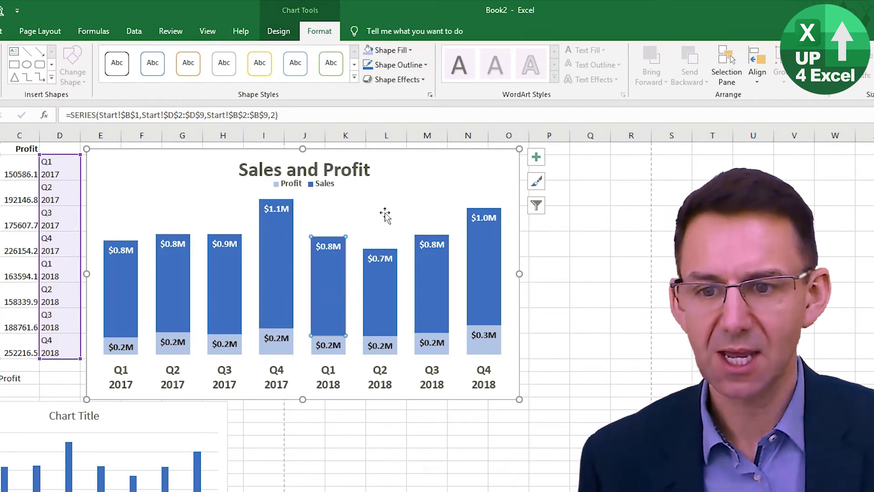
click(386, 214)
click(338, 282)
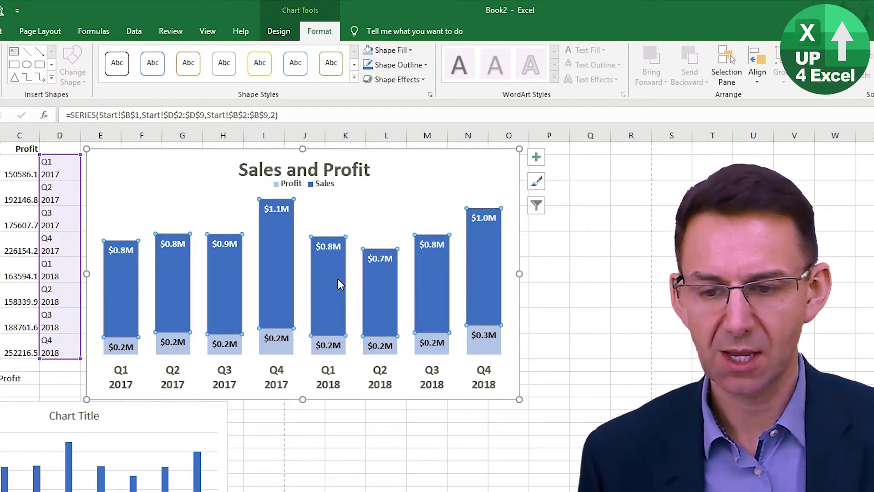
click(273, 258)
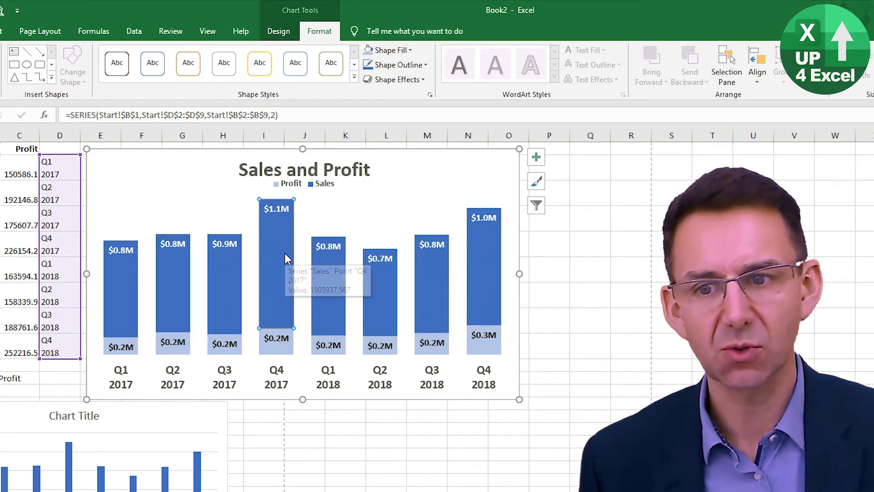
click(410, 50)
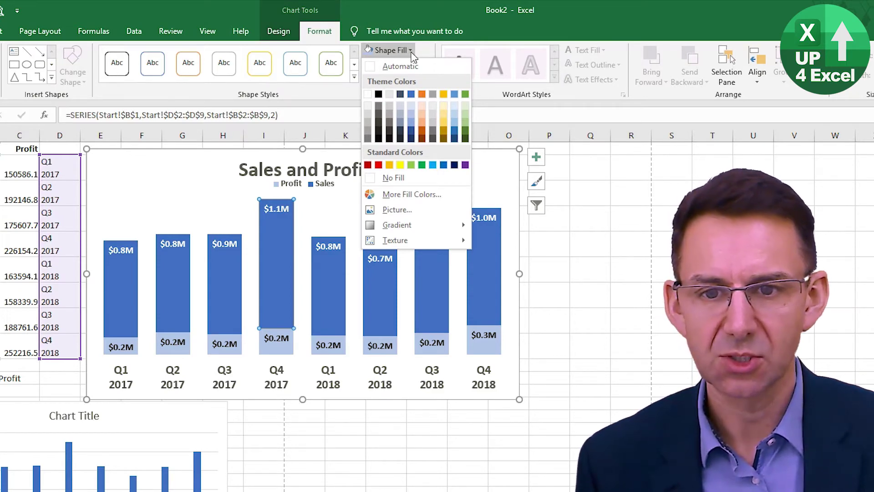
click(465, 93)
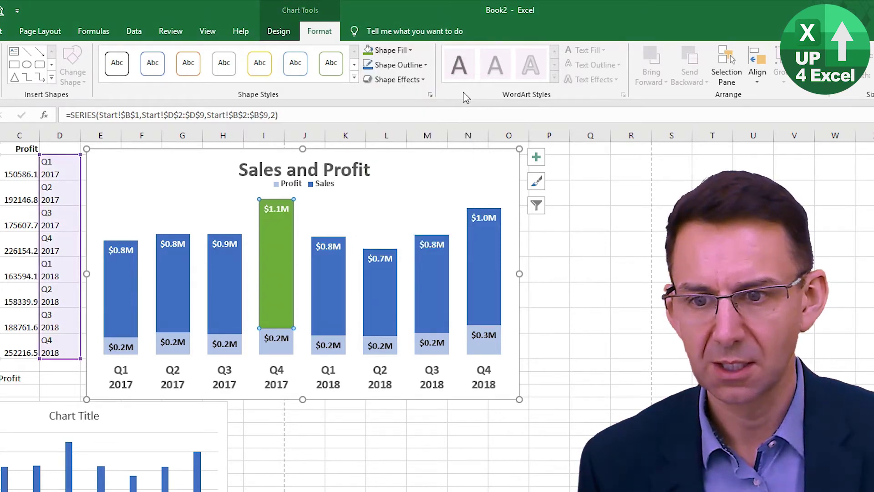
Fill only the Q4 2017 Profit bar light green.
click(286, 358)
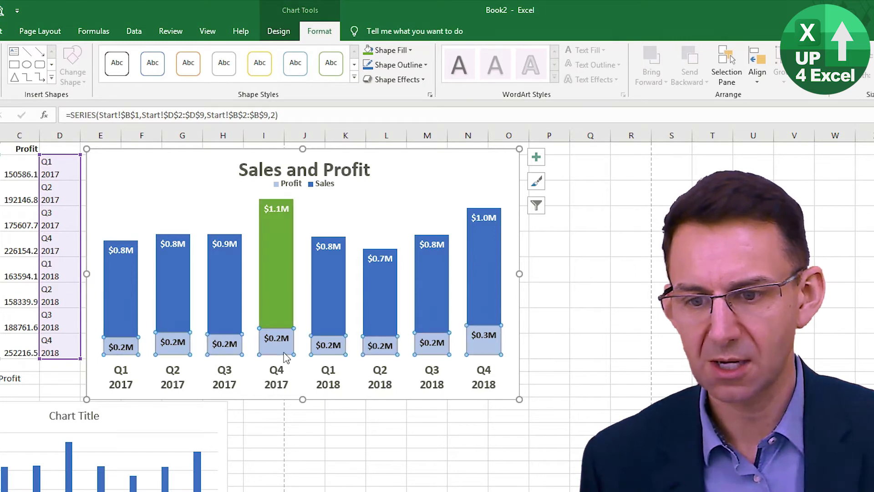
click(286, 357)
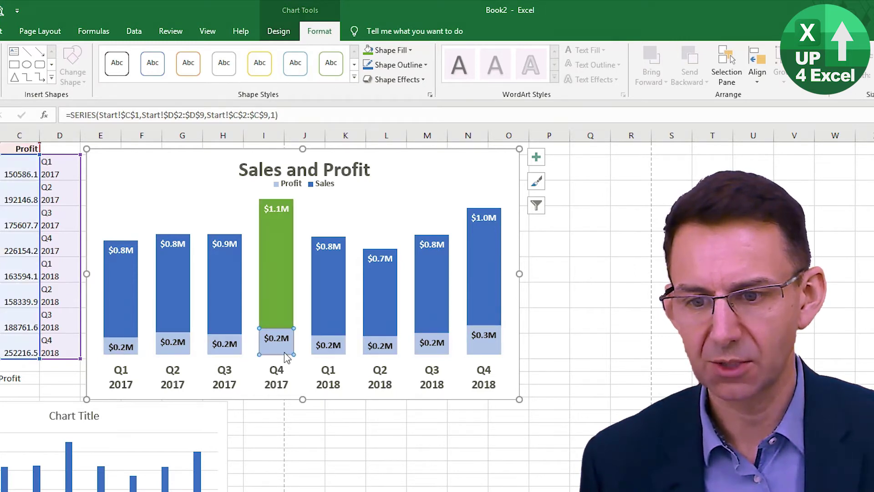
click(411, 51)
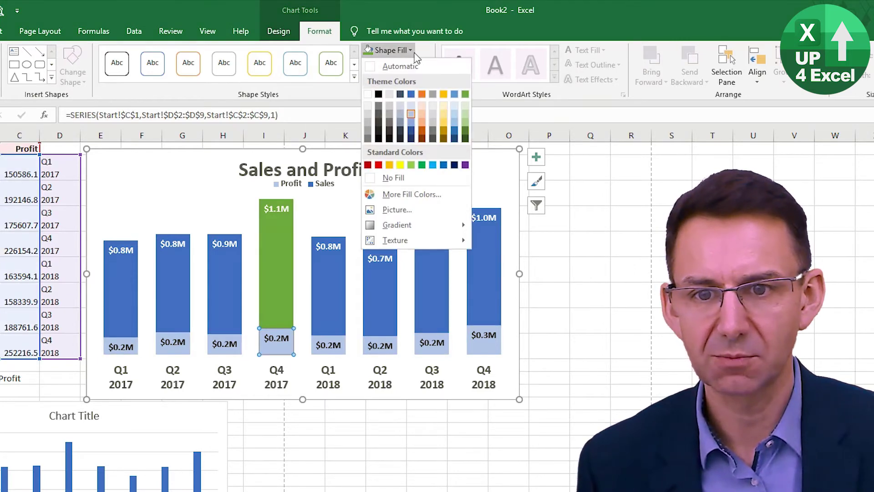
click(465, 114)
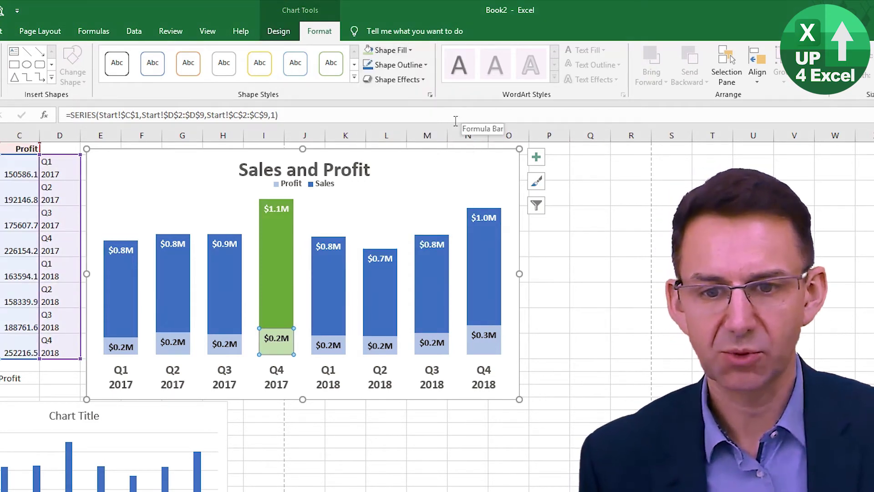
click(481, 347)
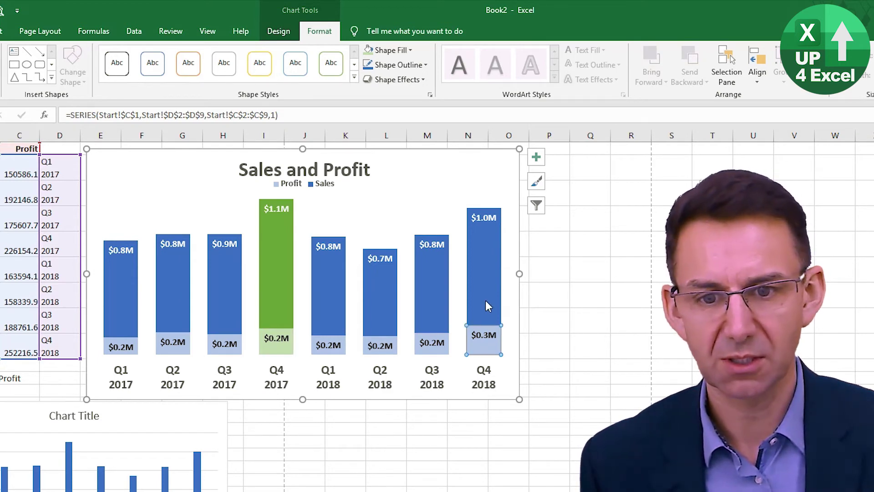
Fill only the Q4 2018 Sales bar gold.
click(490, 285)
click(490, 285)
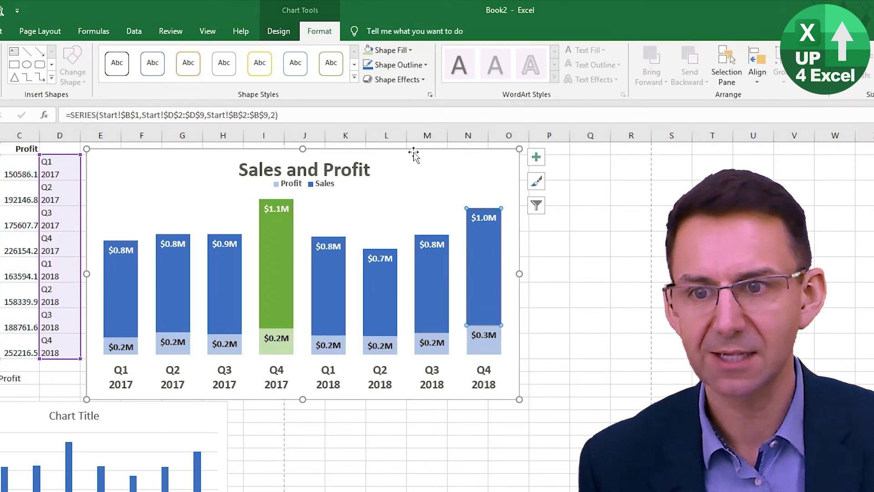
click(411, 51)
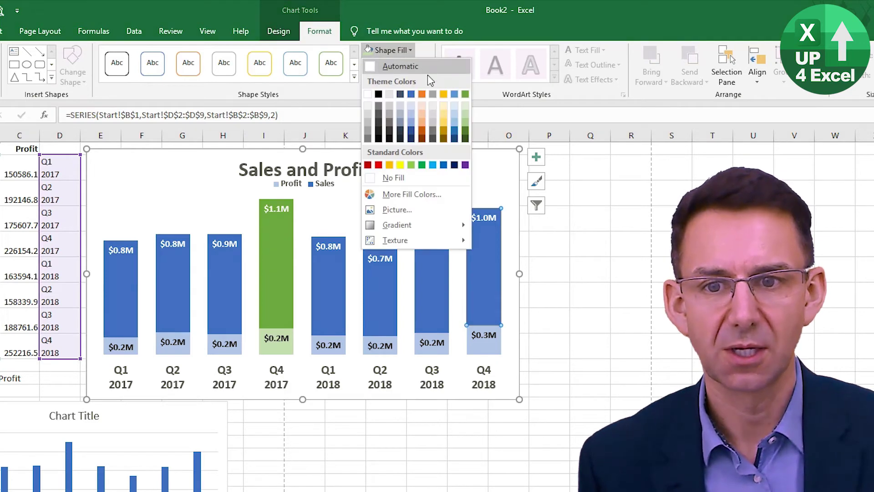
click(444, 95)
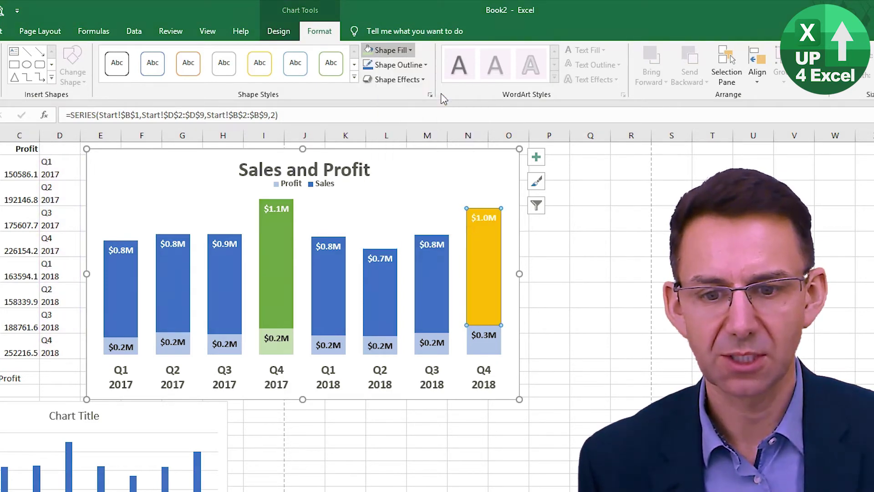
Fill only the Q4 2018 Profit bar light gold.
click(491, 351)
click(491, 351)
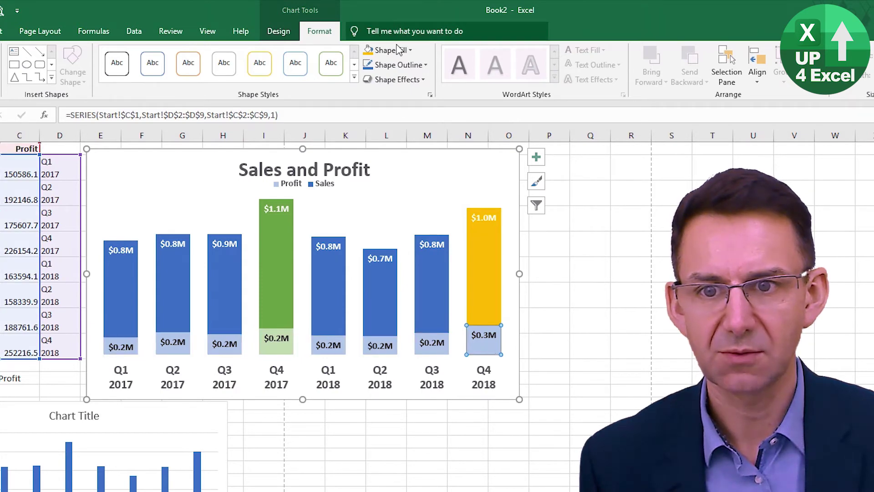
click(412, 51)
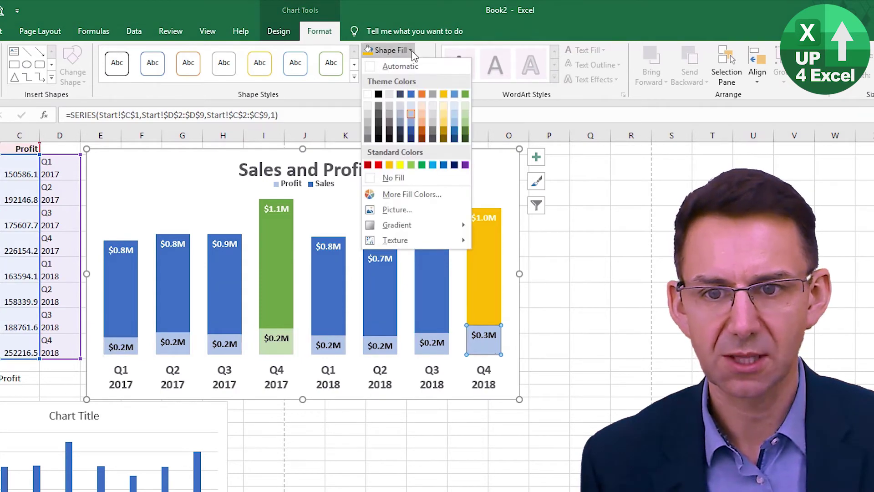
click(444, 114)
click(444, 180)
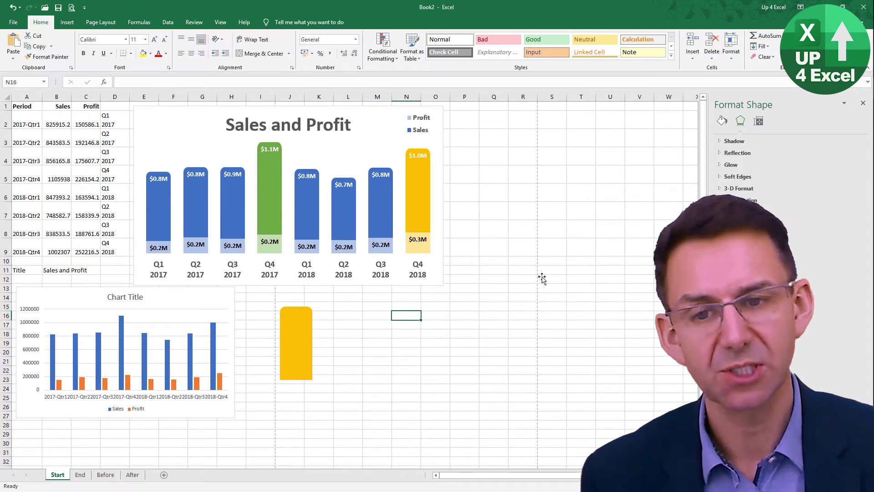
Save the Sales and Profit chart as a .crtx chart template, keeping the suggested file name.
click(381, 116)
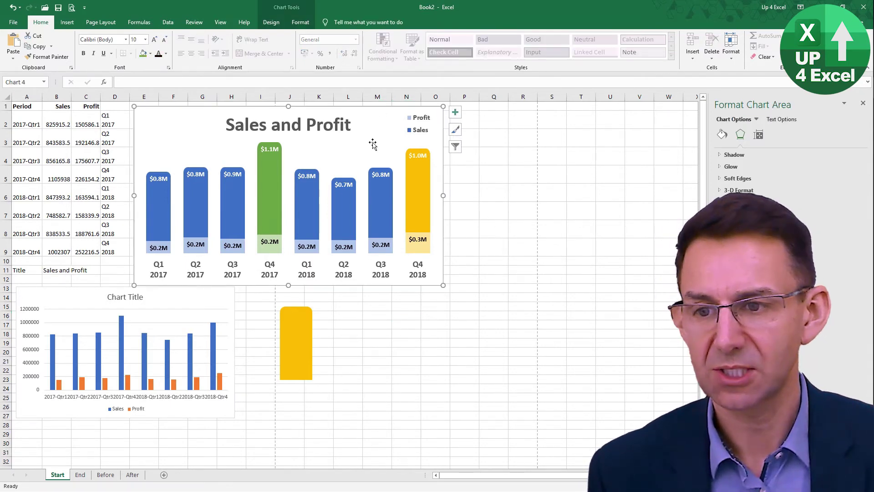
right_click(372, 129)
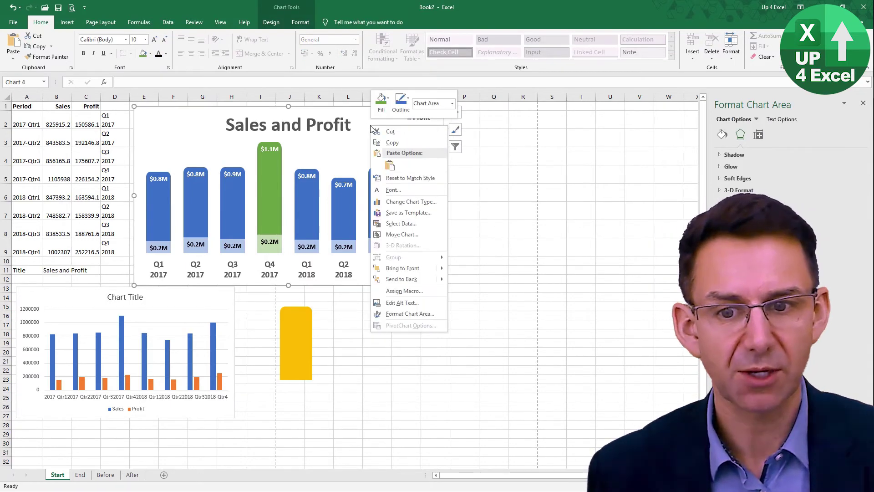
click(411, 212)
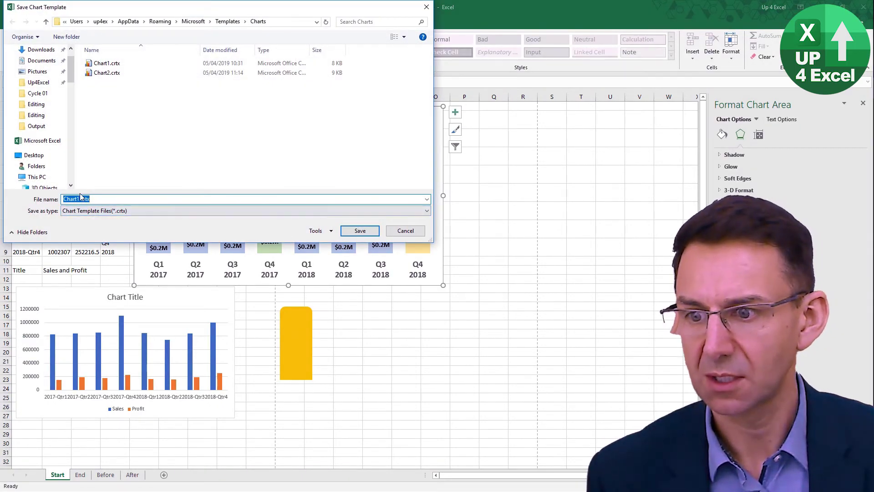
click(78, 199)
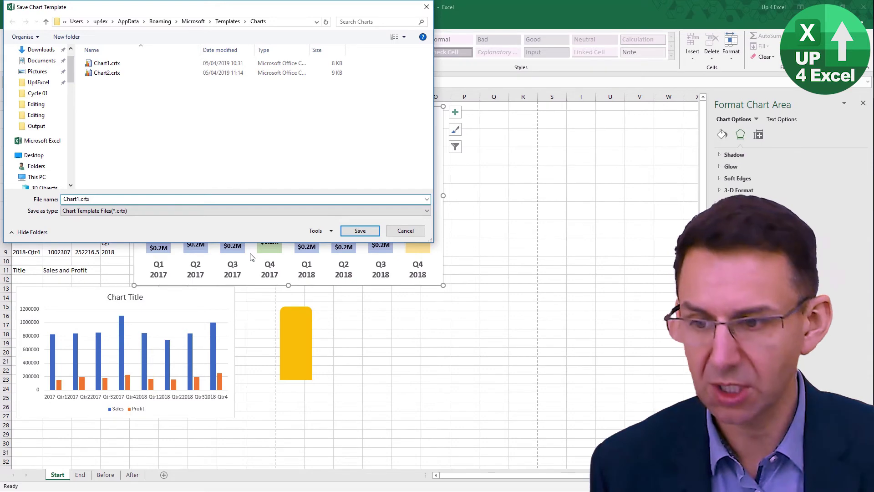
click(360, 230)
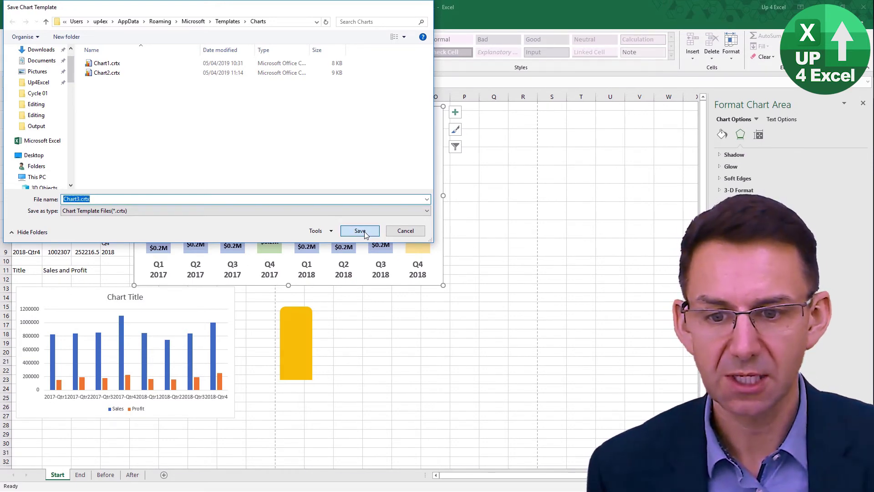
Change the lower chart's type to the saved chart template.
click(393, 369)
click(157, 304)
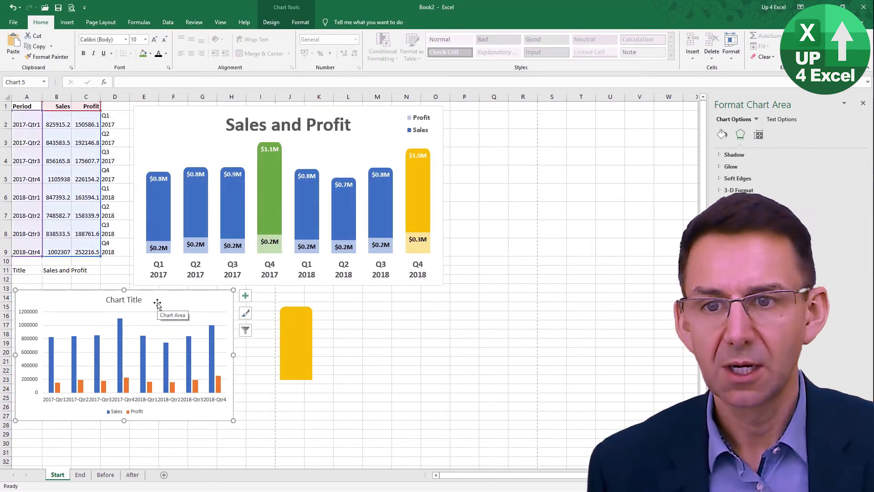
click(296, 26)
click(280, 25)
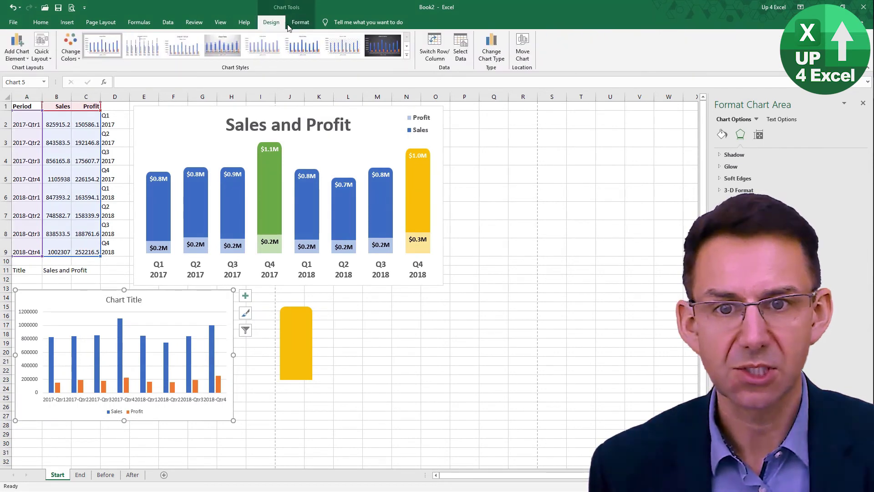
click(491, 49)
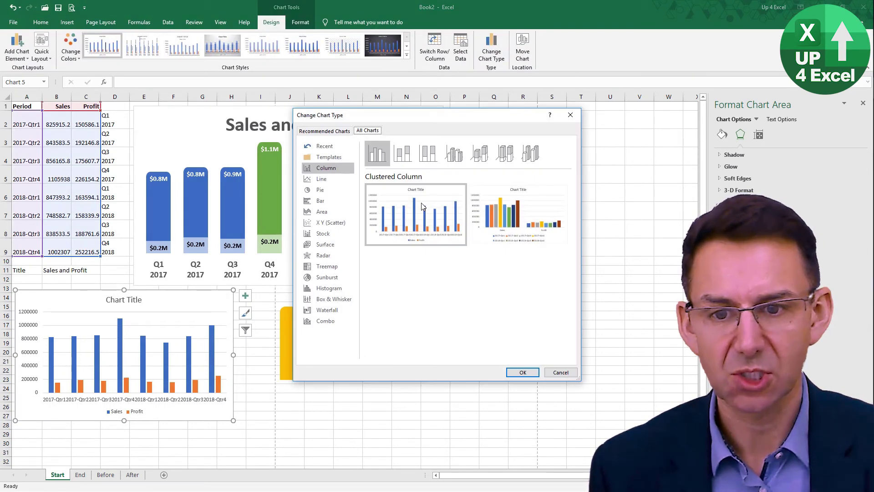
click(311, 155)
mouse_move(419, 280)
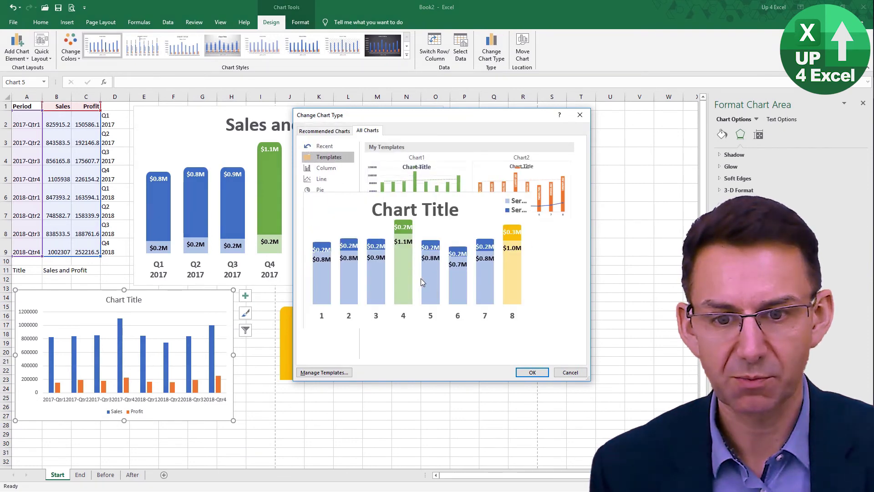
click(531, 372)
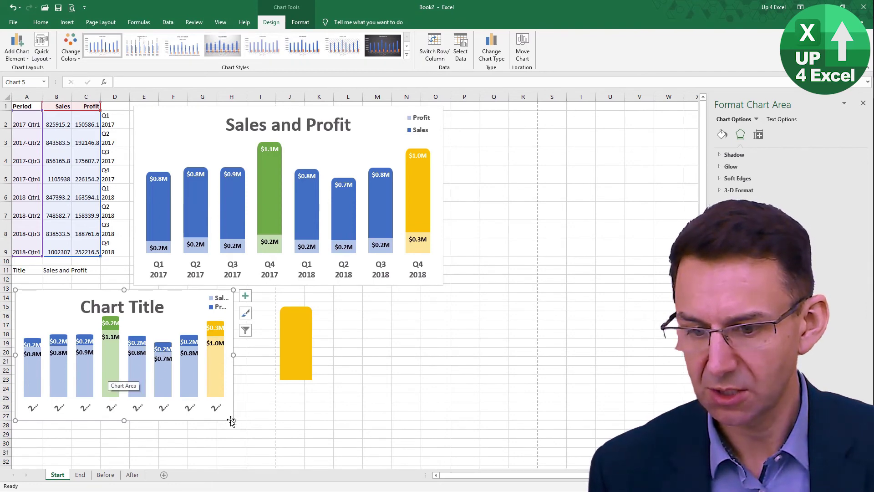
Enlarge the lower chart and delete the yellow shape beside it.
drag(232, 419, 298, 433)
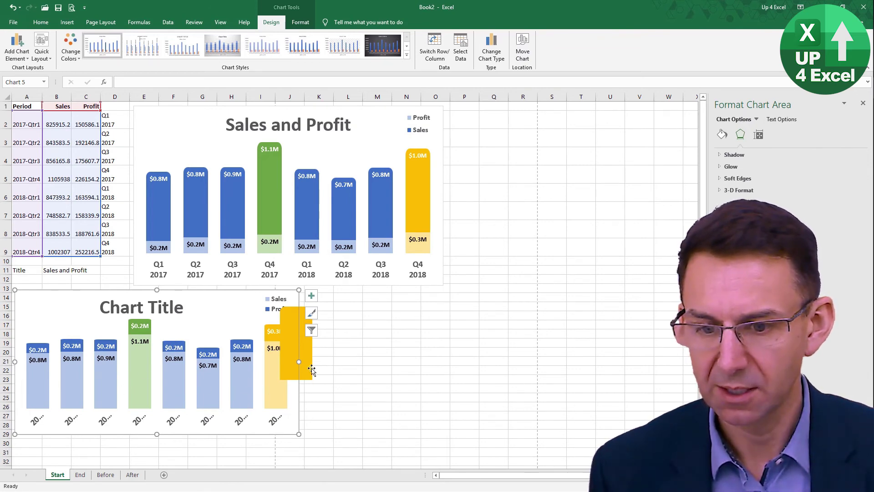
drag(311, 369, 314, 360)
key(Delete)
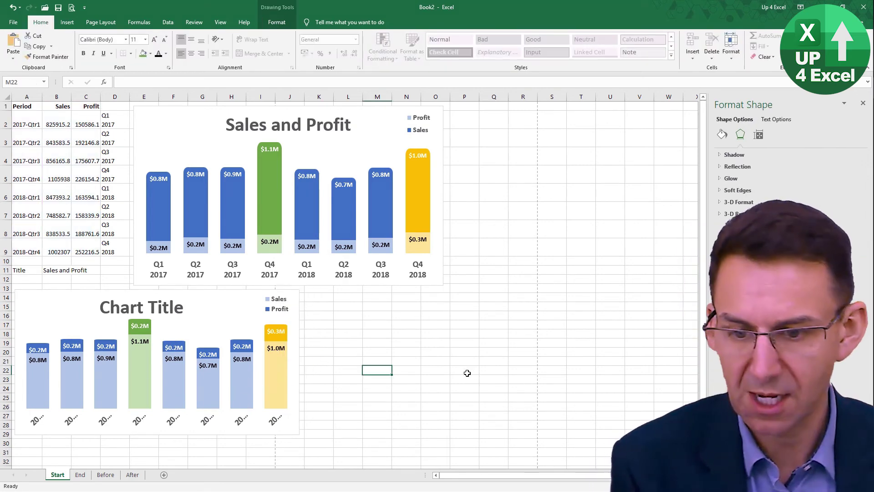